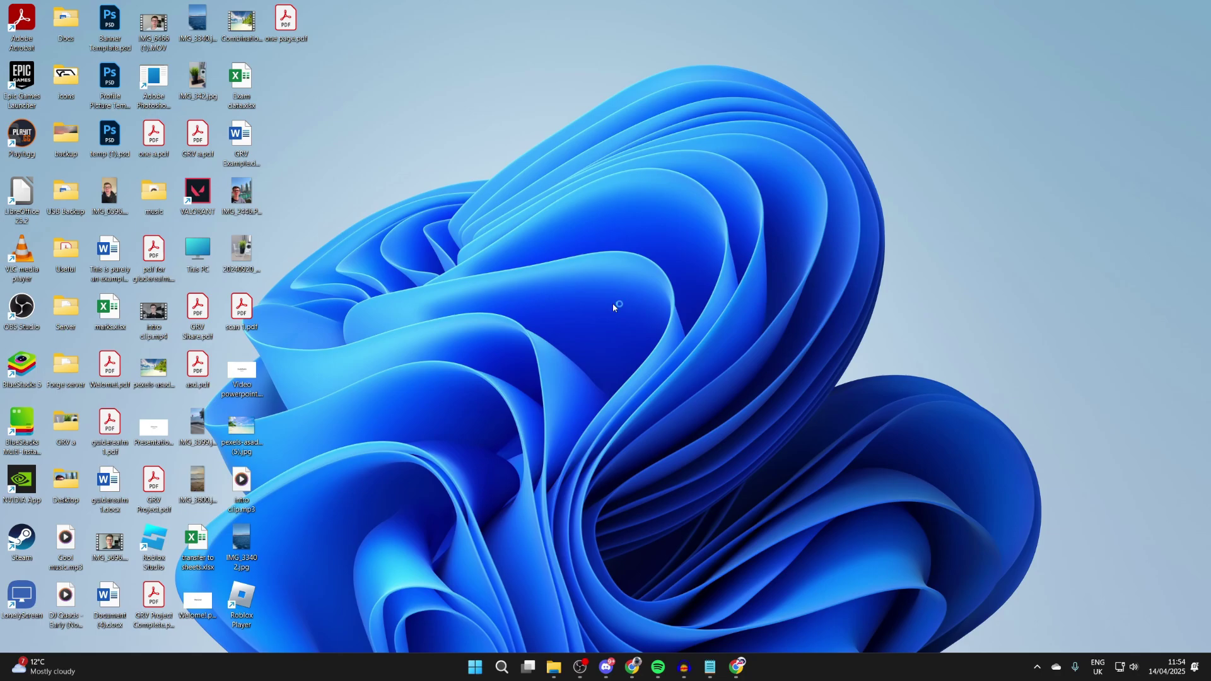
Launch Chrome from the taskbar so it opens on the Google homepage.
{"action": "left_click", "coordinate": [736, 666]}
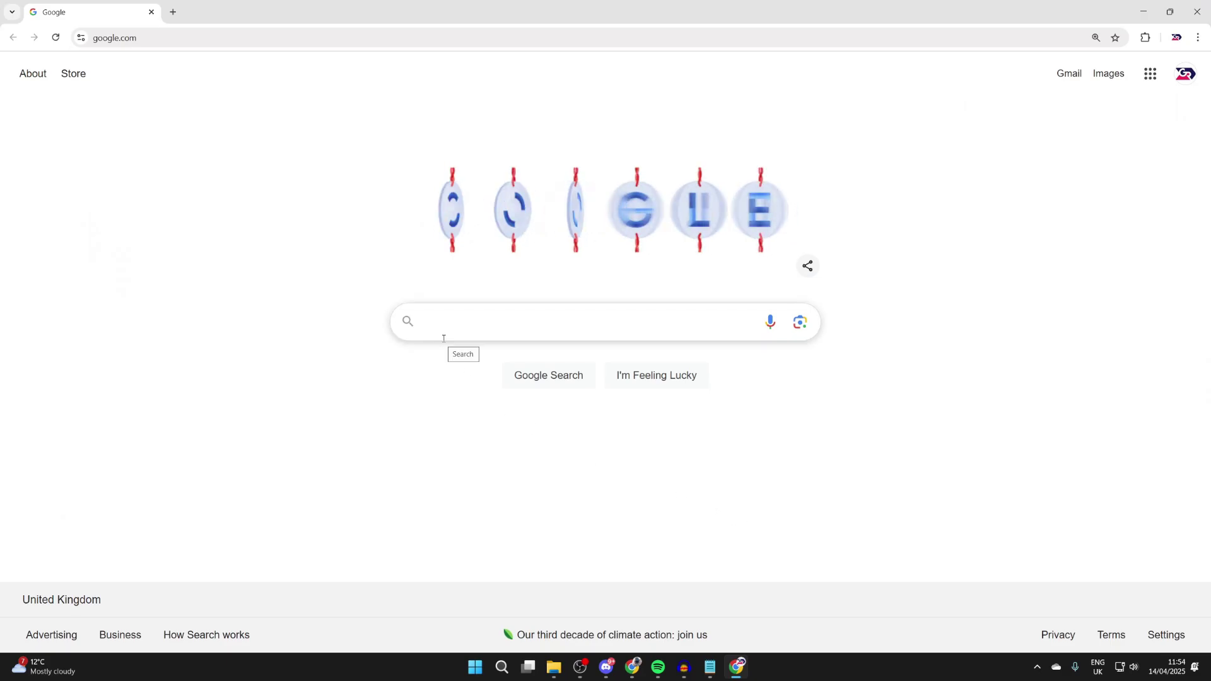
{"action": "type", "text": "premiere pro"}
Search Google for 'premiere pro' and go to Adobe's official Premiere Pro product page.
{"action": "key", "text": "Return"}
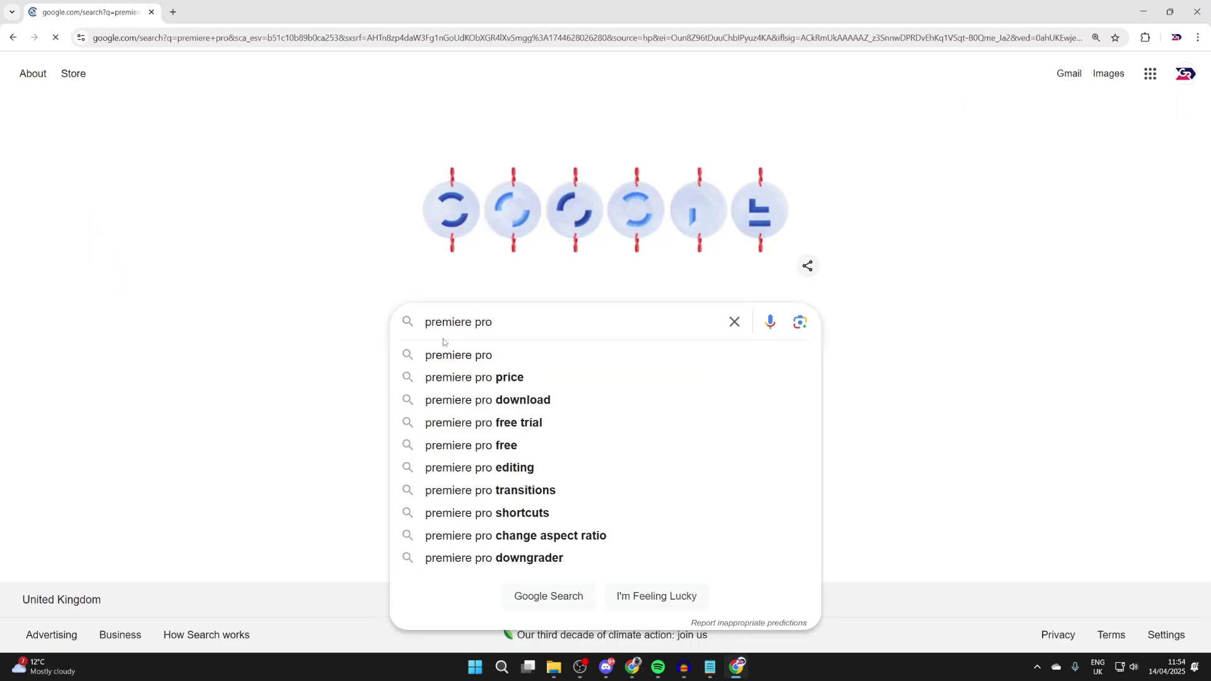
{"action": "scroll", "coordinate": [444, 343], "scroll_direction": "down", "scroll_amount": 4}
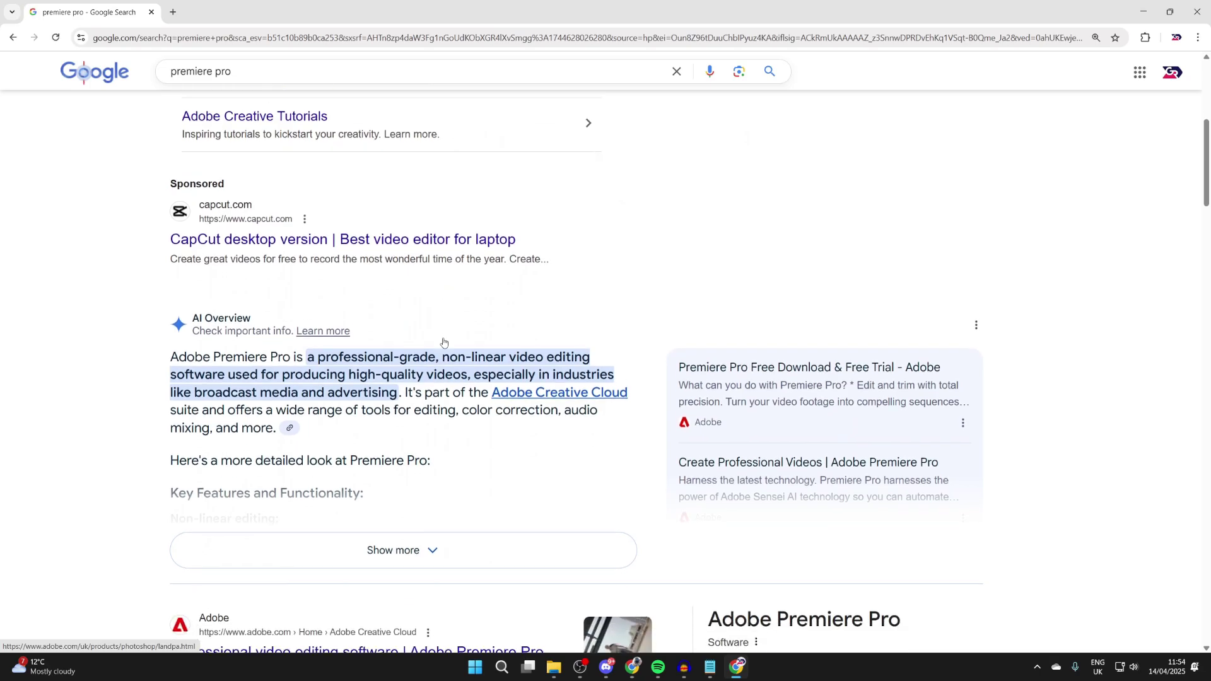
{"action": "scroll", "coordinate": [443, 342], "scroll_direction": "down", "scroll_amount": 3}
{"action": "scroll", "coordinate": [444, 342], "scroll_direction": "down", "scroll_amount": 1}
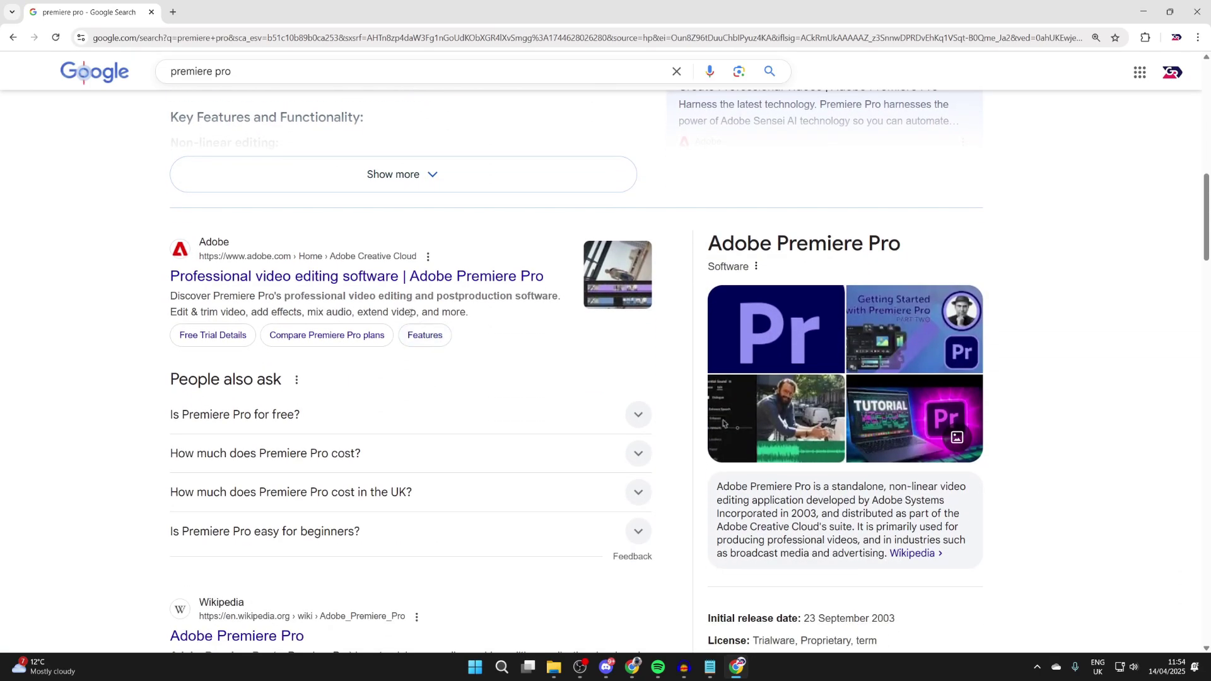
{"action": "left_click", "coordinate": [259, 274]}
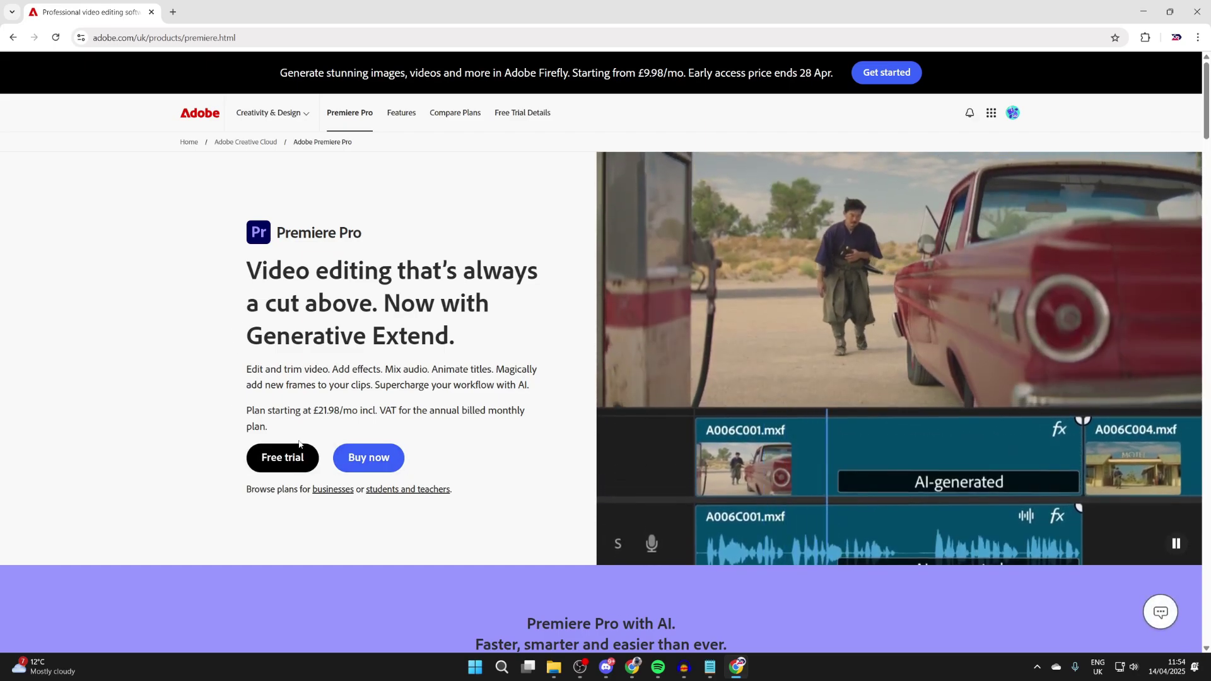
Go to Creative Cloud plans via Buy now and show the signed-in account's menu.
{"action": "left_click", "coordinate": [383, 465]}
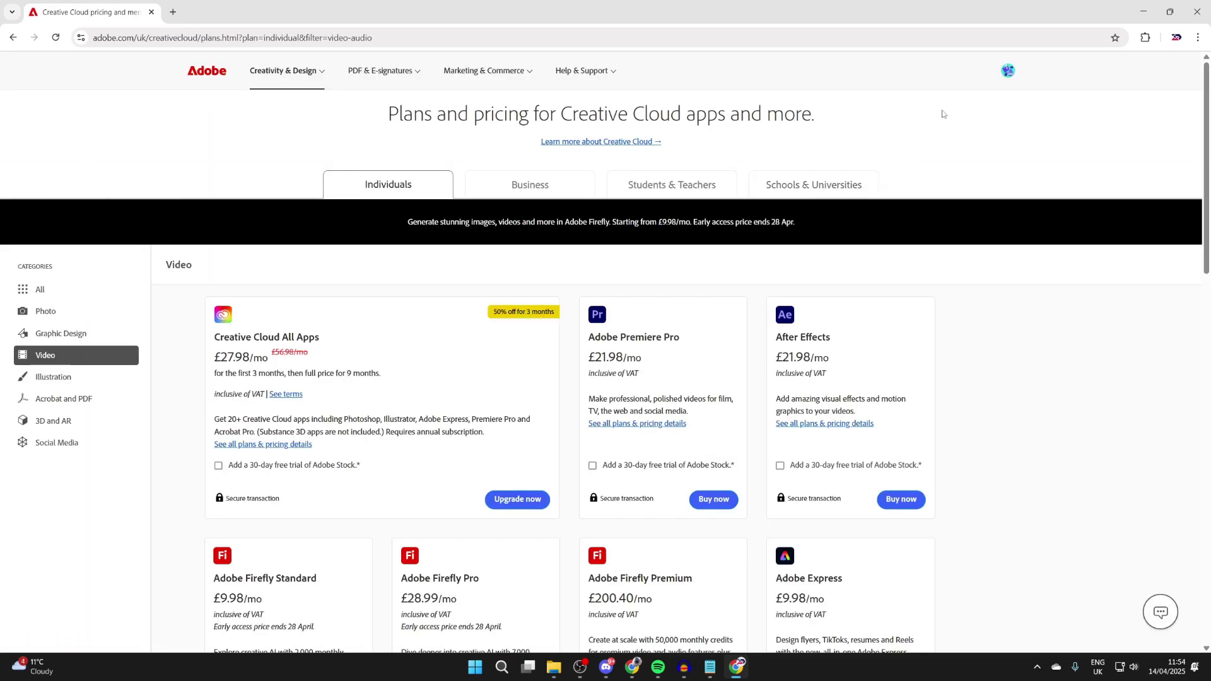
{"action": "left_click", "coordinate": [1008, 71]}
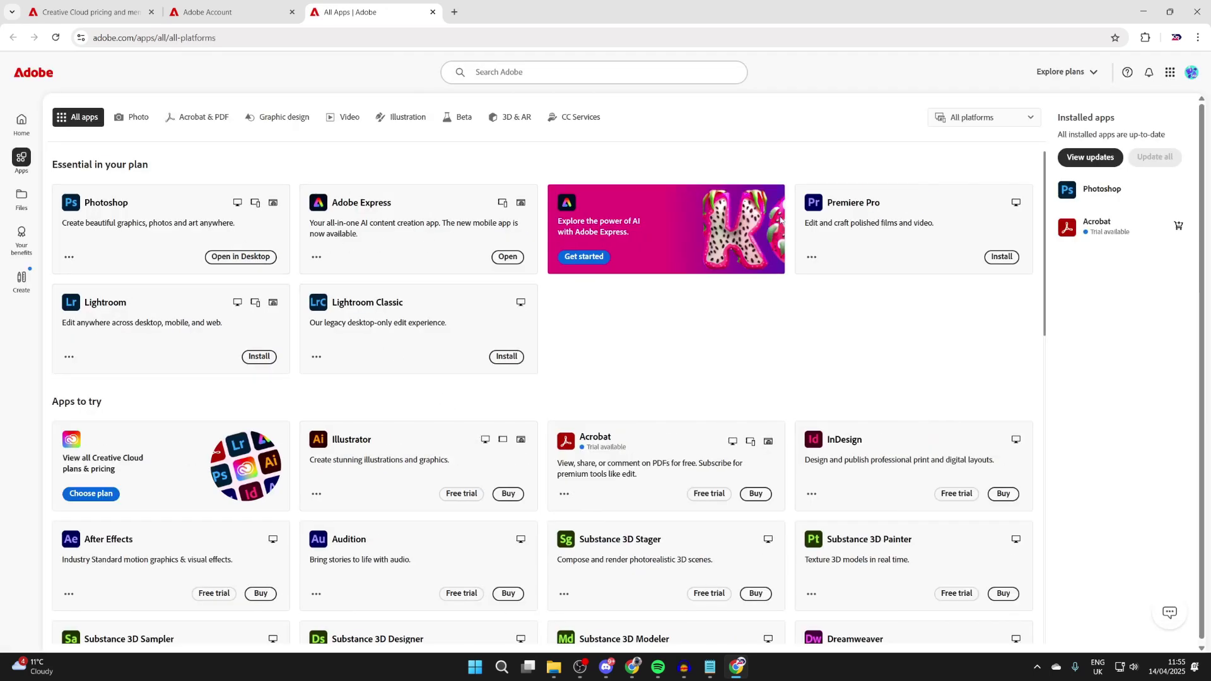
Install Premiere Pro from the All Apps list and launch it to its Home screen.
{"action": "left_click", "coordinate": [1002, 256]}
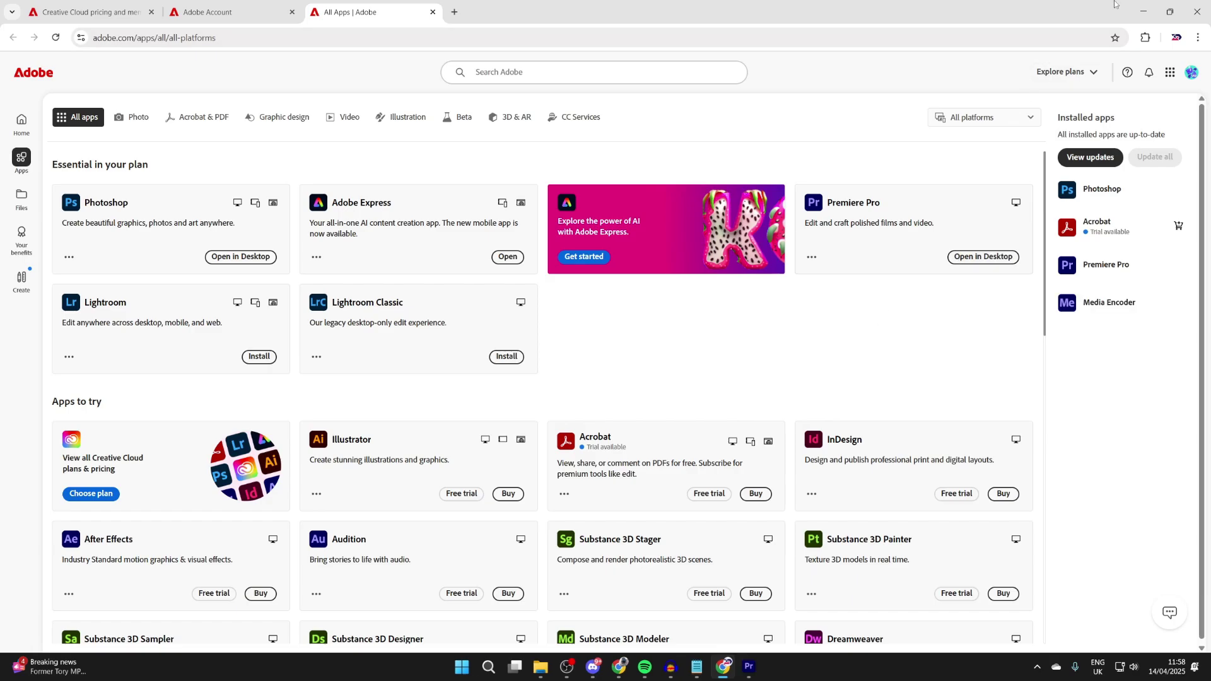
{"action": "left_click", "coordinate": [1143, 10]}
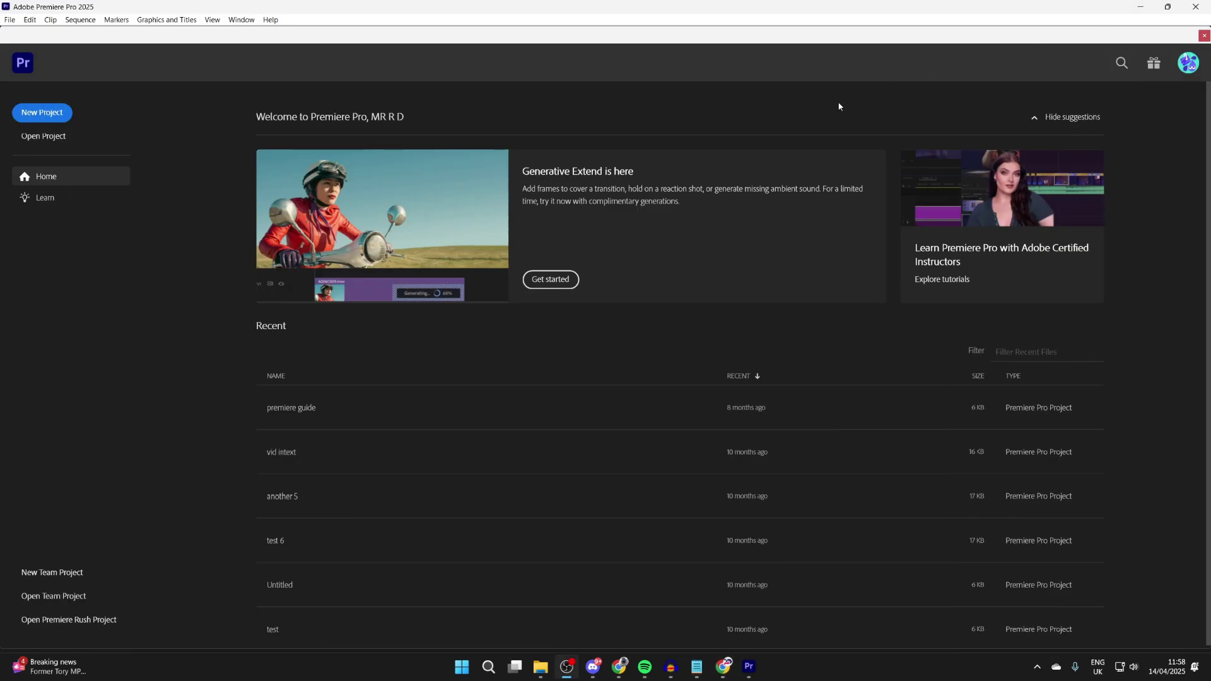